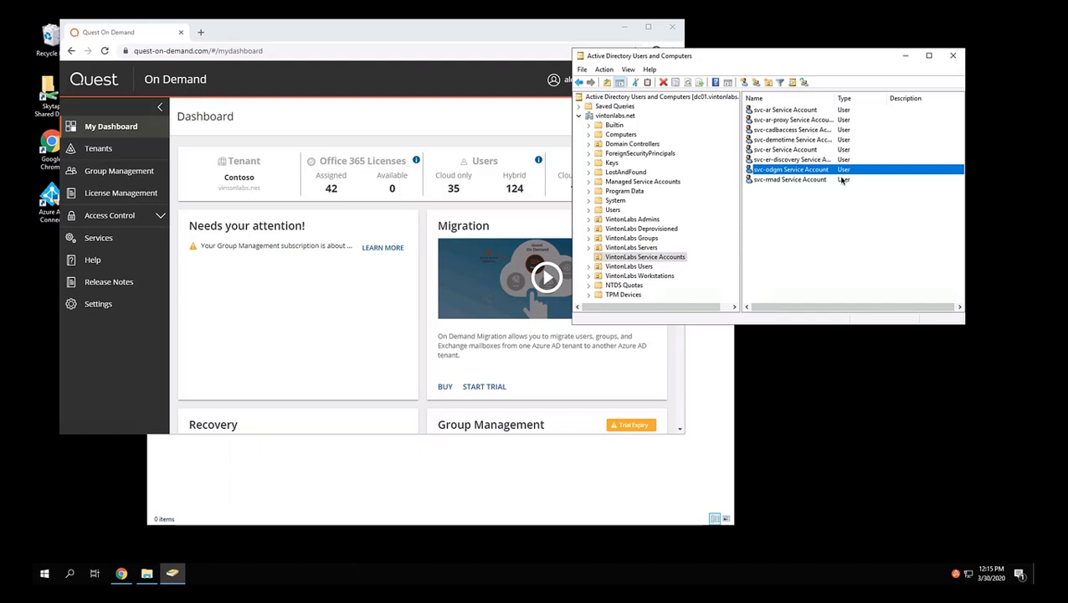
Switch to the Quest On Demand browser window and open the Agents page of the settings.
{"action": "left_click", "coordinate": [505, 41]}
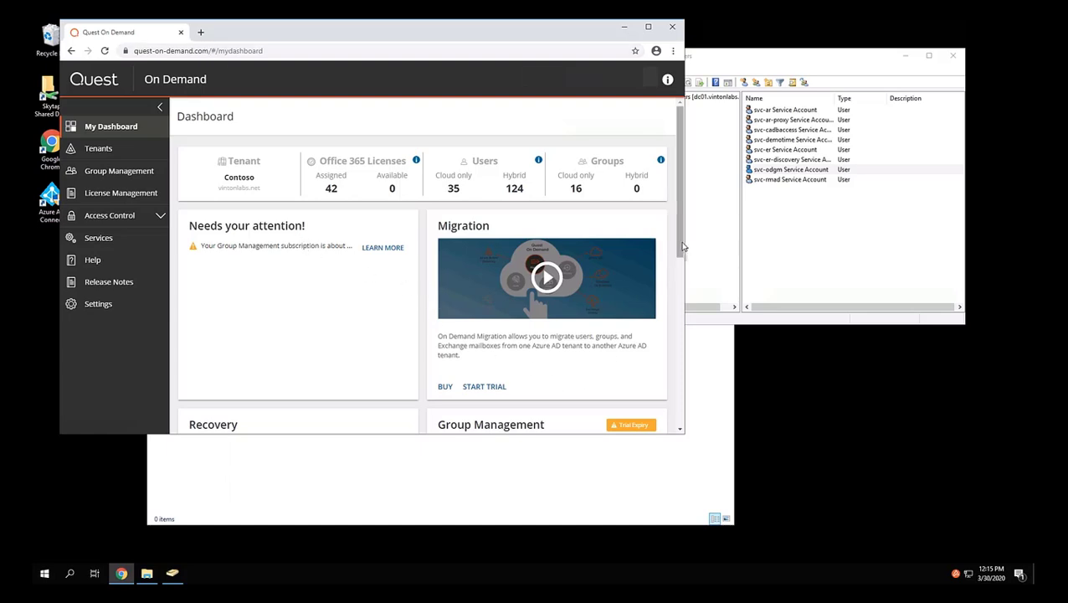
{"action": "left_click_drag", "start_coordinate": [681, 246], "coordinate": [675, 342]}
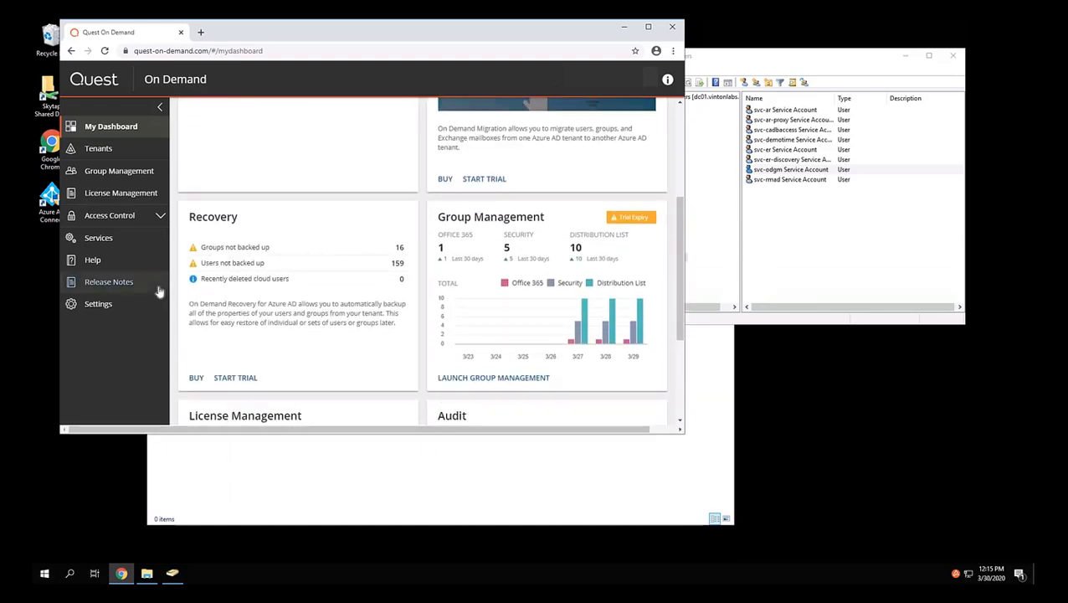
{"action": "left_click", "coordinate": [97, 306]}
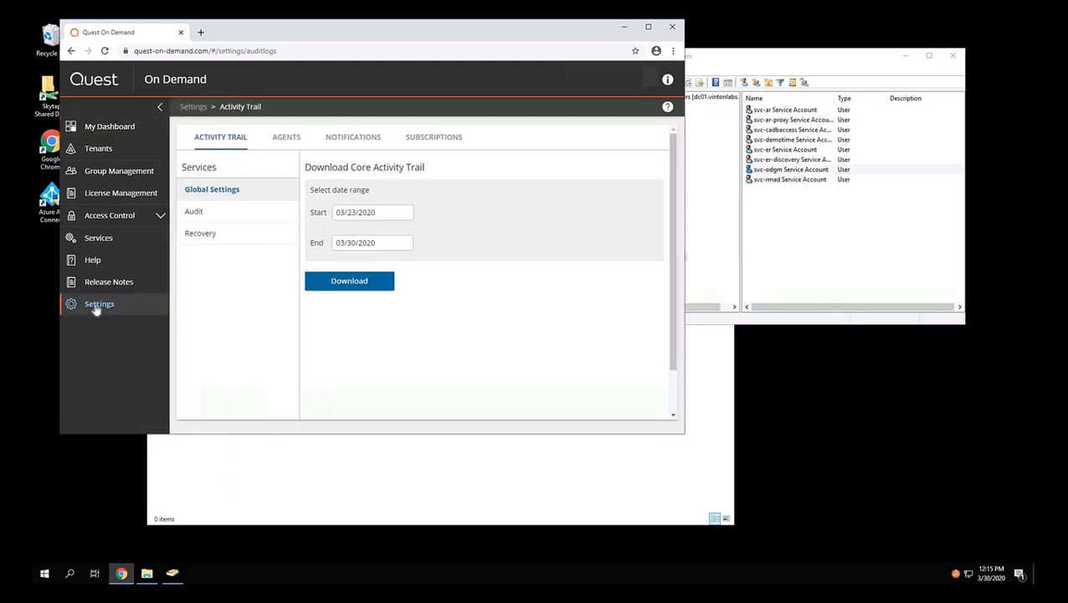
{"action": "left_click", "coordinate": [287, 139]}
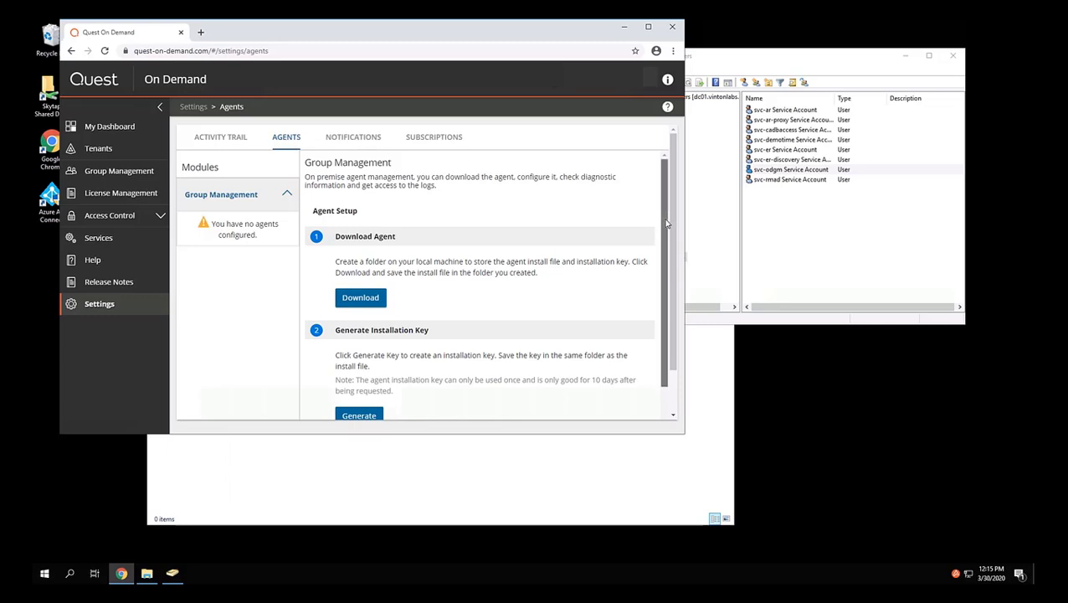
Download the Group Management agent package and generate its installation key.
{"action": "scroll", "coordinate": [666, 234], "scroll_direction": "down", "scroll_amount": 1}
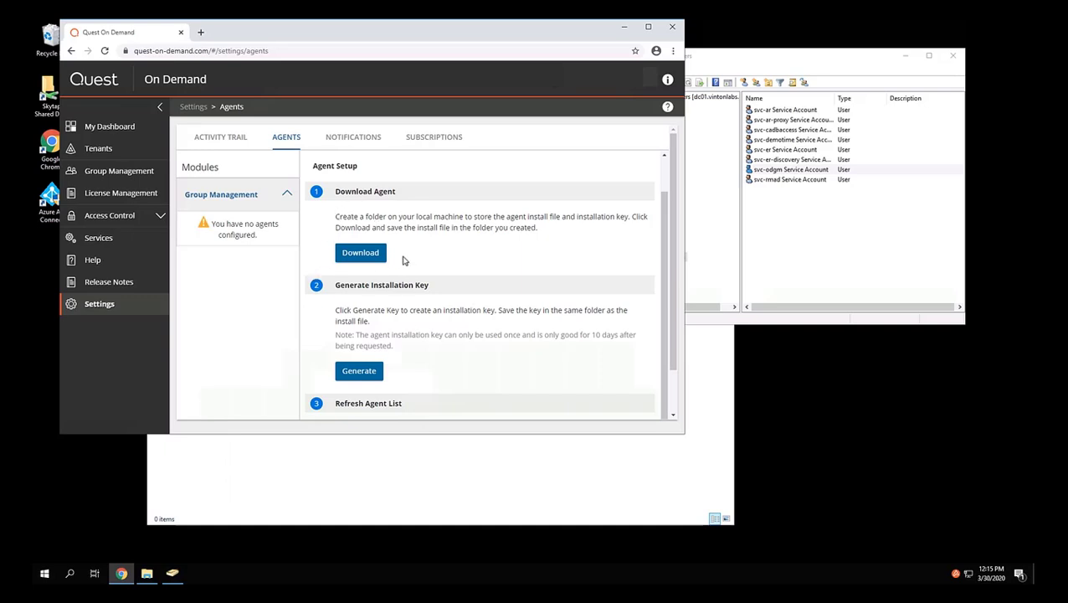
{"action": "left_click", "coordinate": [368, 256]}
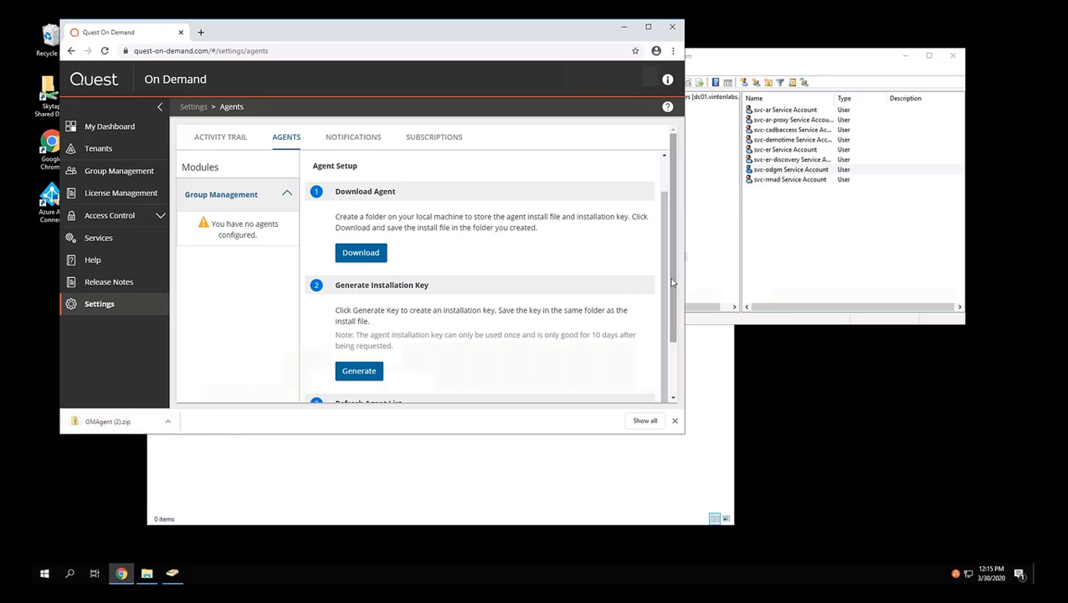
{"action": "scroll", "coordinate": [675, 283], "scroll_direction": "down", "scroll_amount": 1}
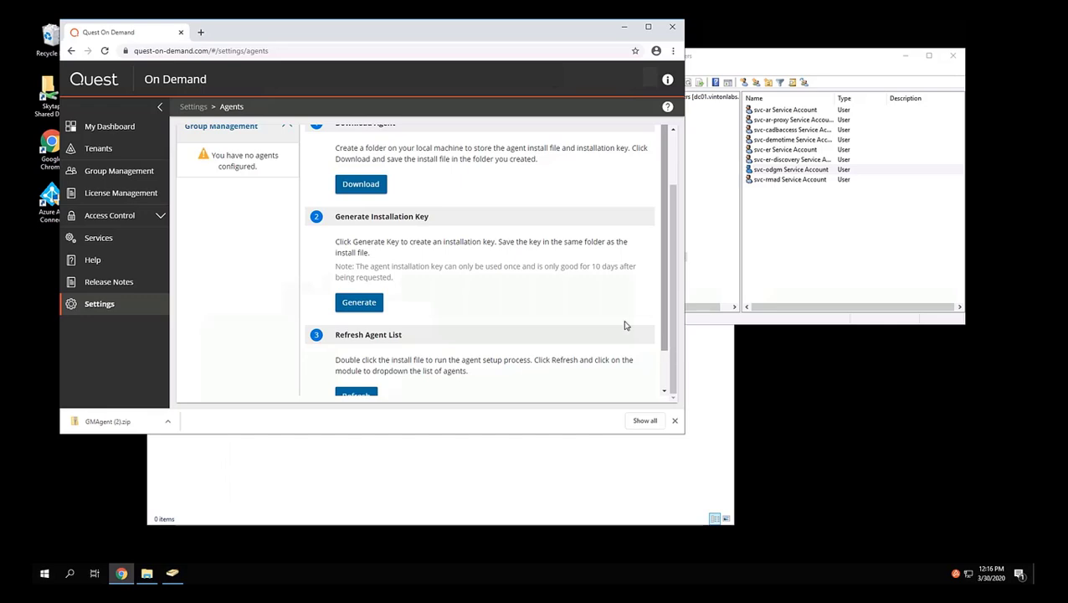
{"action": "left_click", "coordinate": [368, 303]}
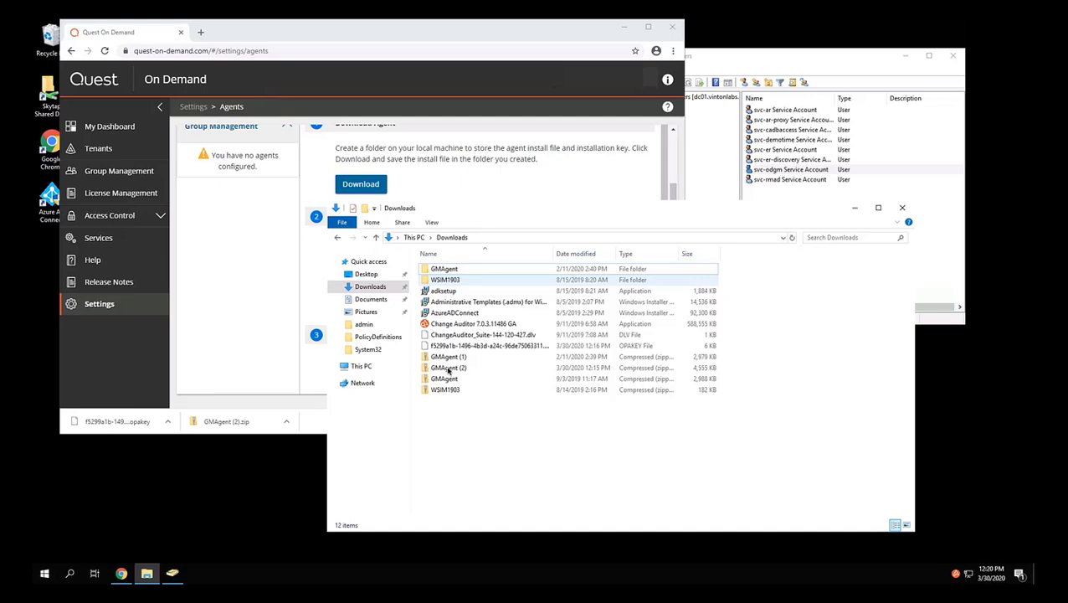
In File Explorer's Downloads folder, unblock the GMAgent (2) zip file through its properties.
{"action": "left_click", "coordinate": [446, 369]}
{"action": "right_click", "coordinate": [448, 369]}
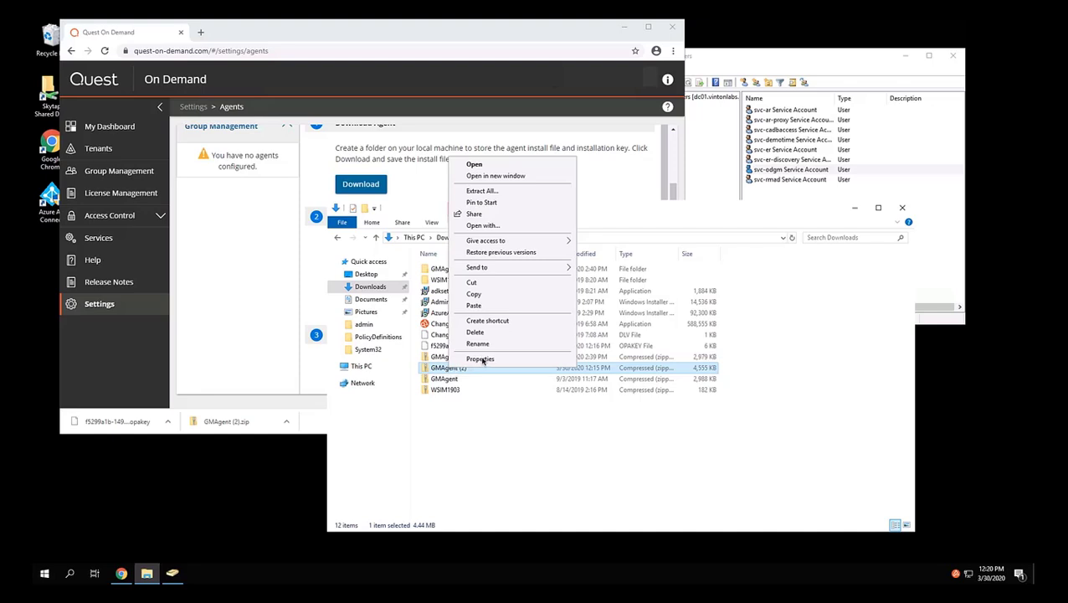
{"action": "left_click", "coordinate": [482, 359]}
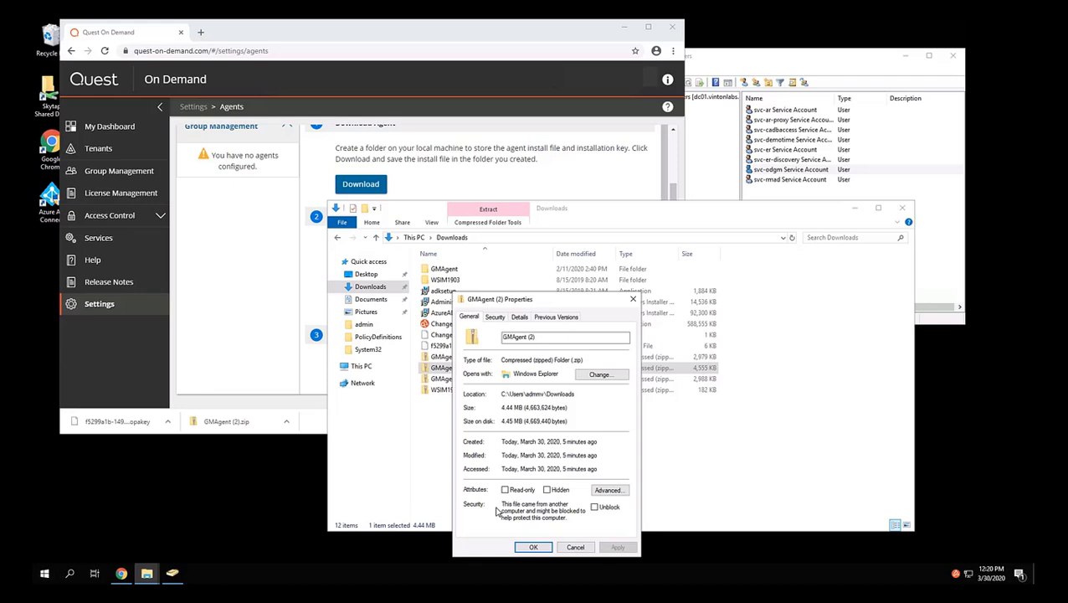
{"action": "left_click", "coordinate": [594, 507]}
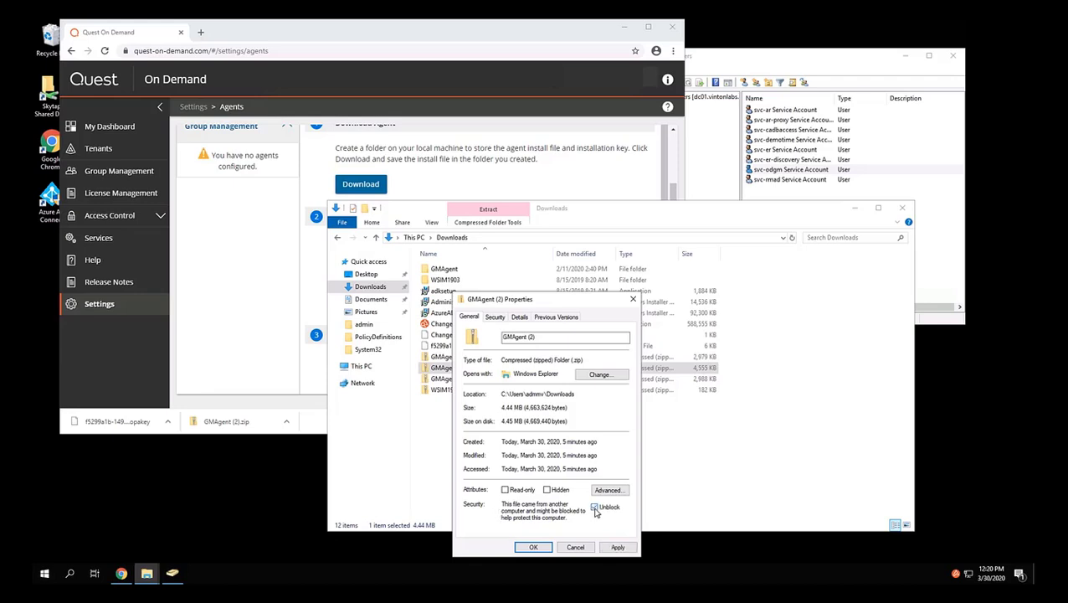
{"action": "left_click", "coordinate": [533, 547]}
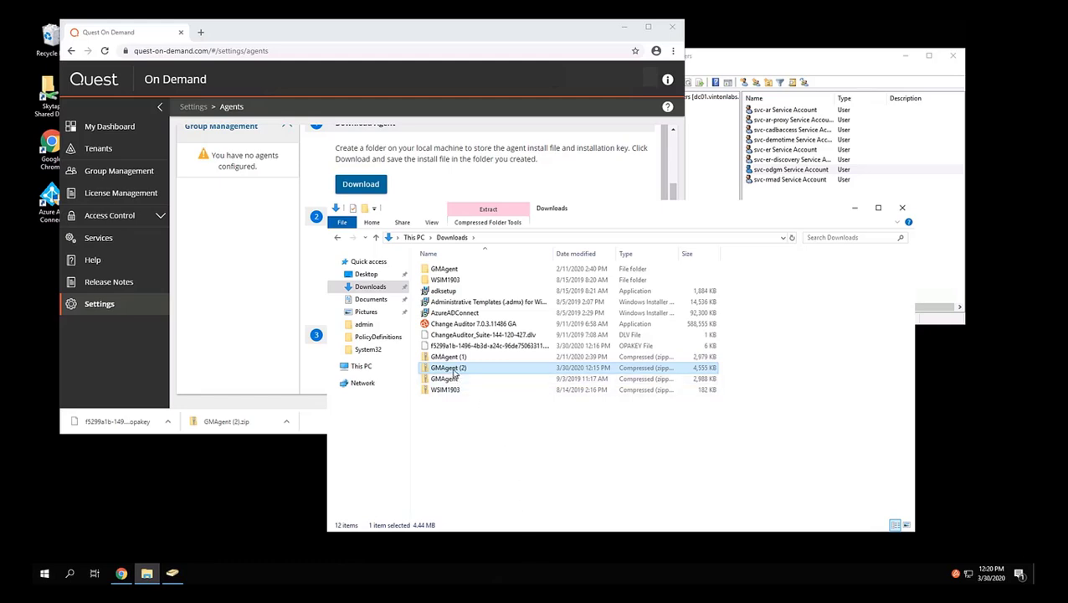
Copy all contents of the GMAgent (2) archive and create a folder named gm_agent in C:\admin.
{"action": "double_click", "coordinate": [455, 373]}
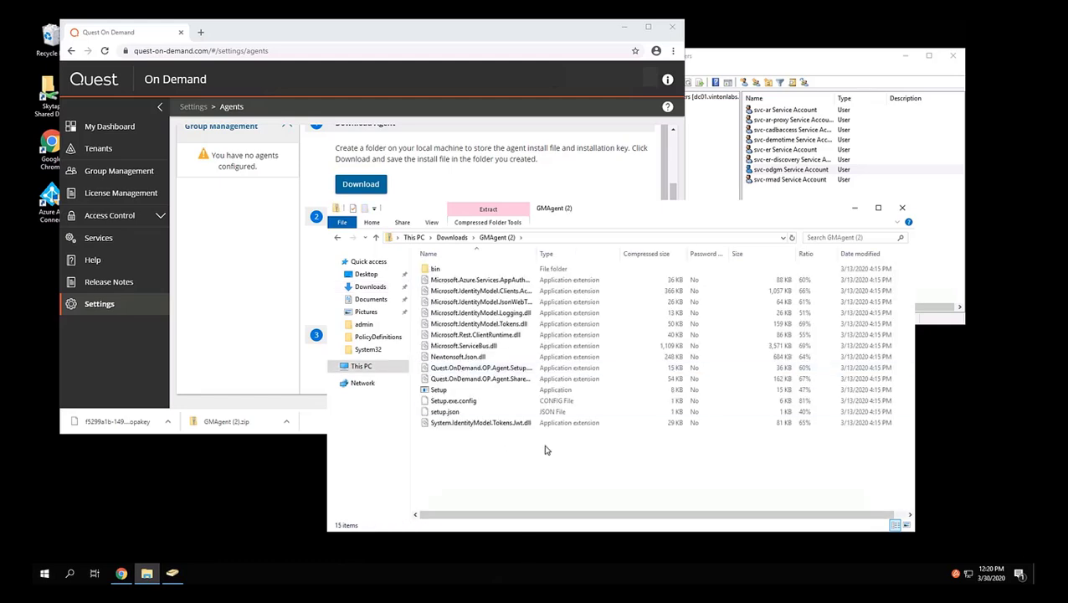
{"action": "left_click_drag", "start_coordinate": [561, 462], "coordinate": [434, 269]}
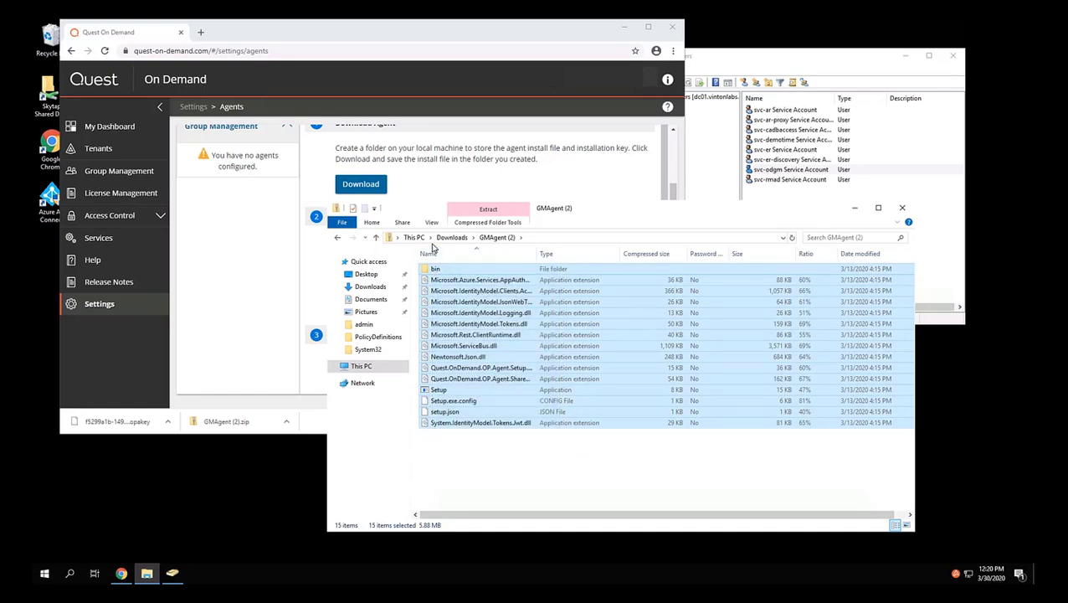
{"action": "left_click", "coordinate": [366, 325]}
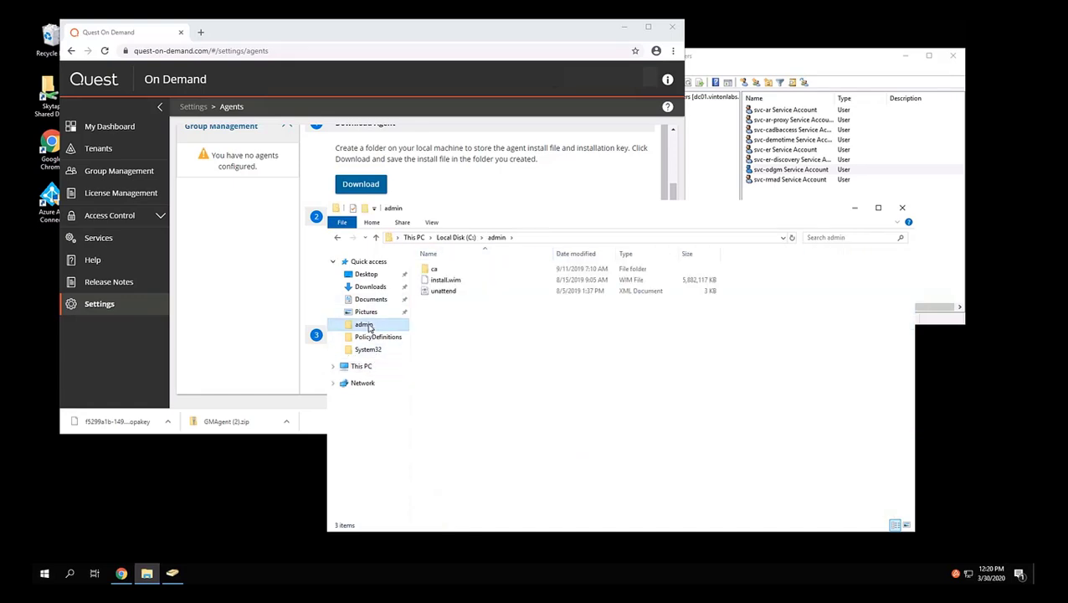
{"action": "right_click", "coordinate": [455, 329]}
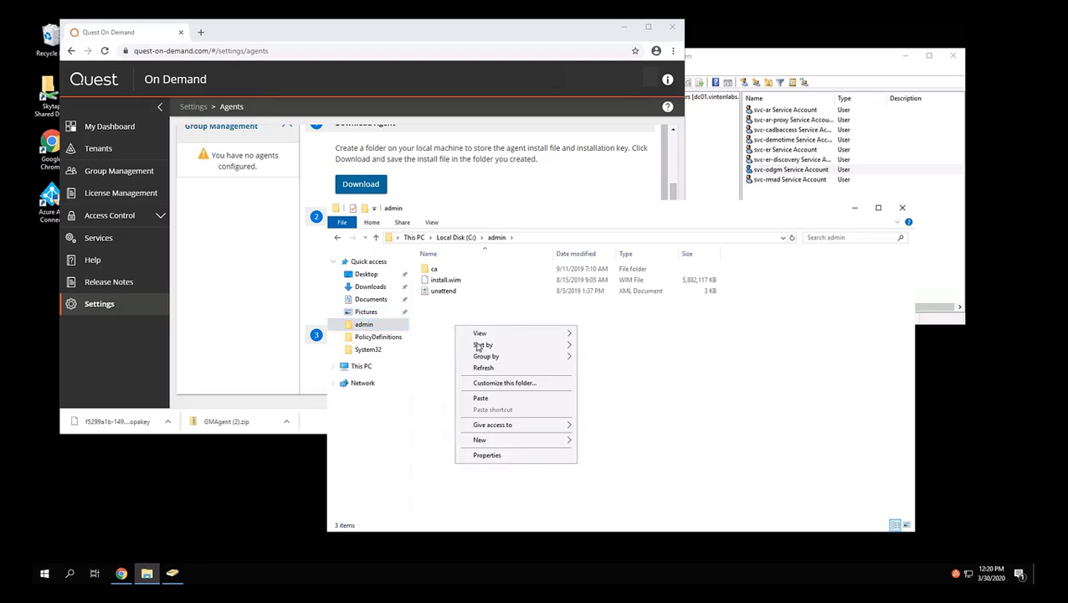
{"action": "mouse_move", "coordinate": [498, 441]}
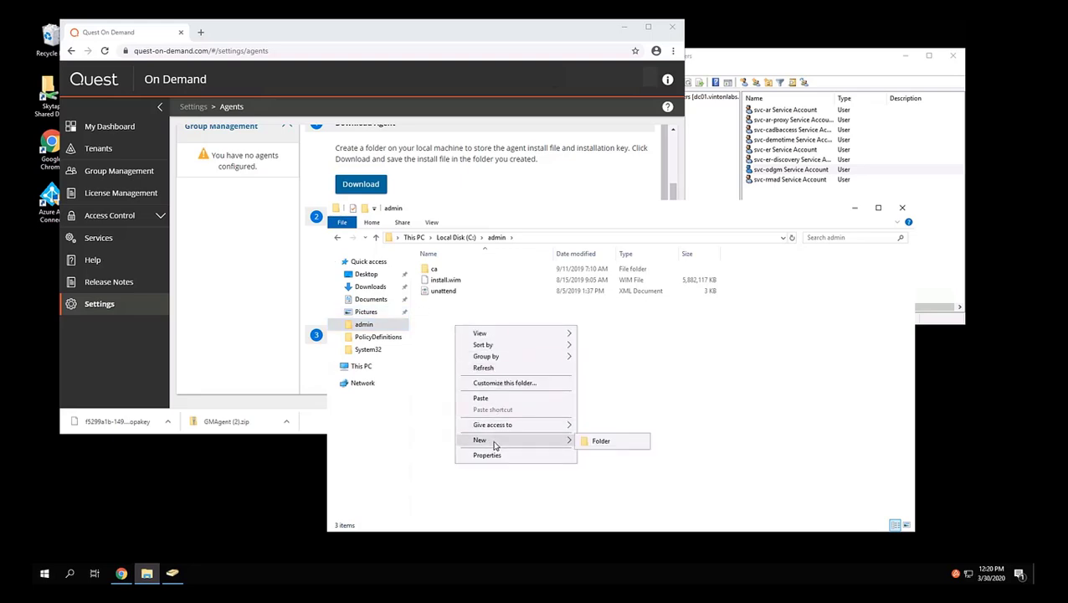
{"action": "left_click", "coordinate": [607, 444]}
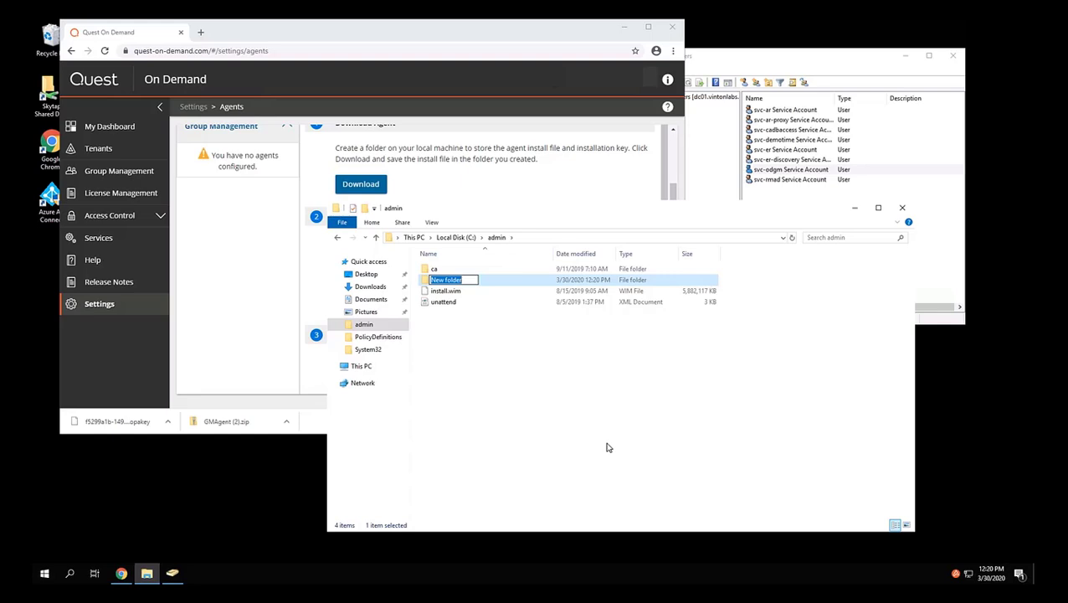
{"action": "type", "text": "gm_agent"}
{"action": "key", "text": "Return"}
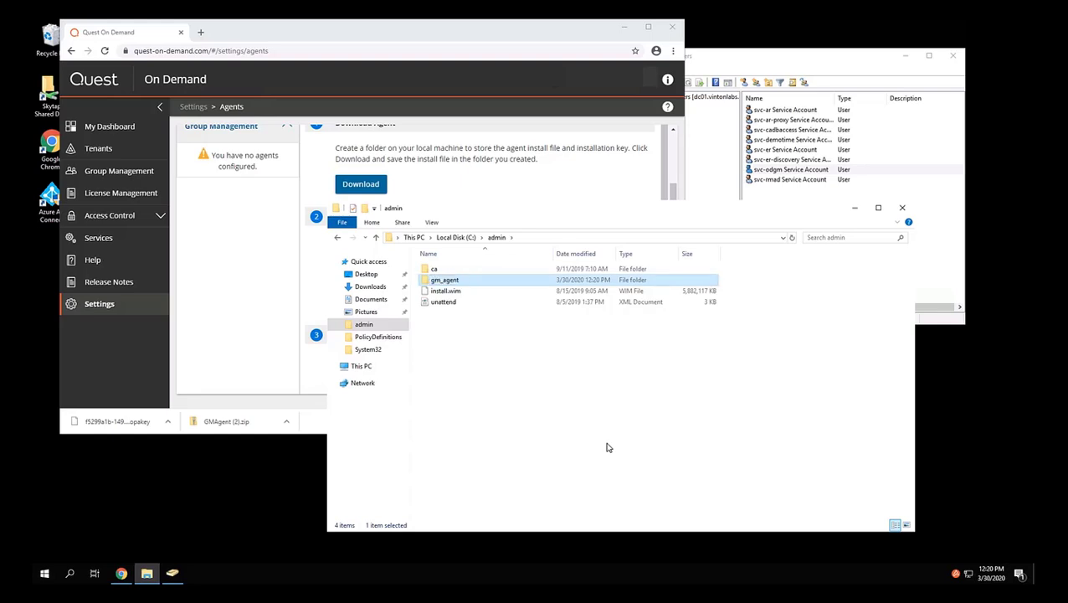
Paste the copied agent files into the new gm_agent folder.
{"action": "double_click", "coordinate": [459, 283]}
{"action": "right_click", "coordinate": [463, 325]}
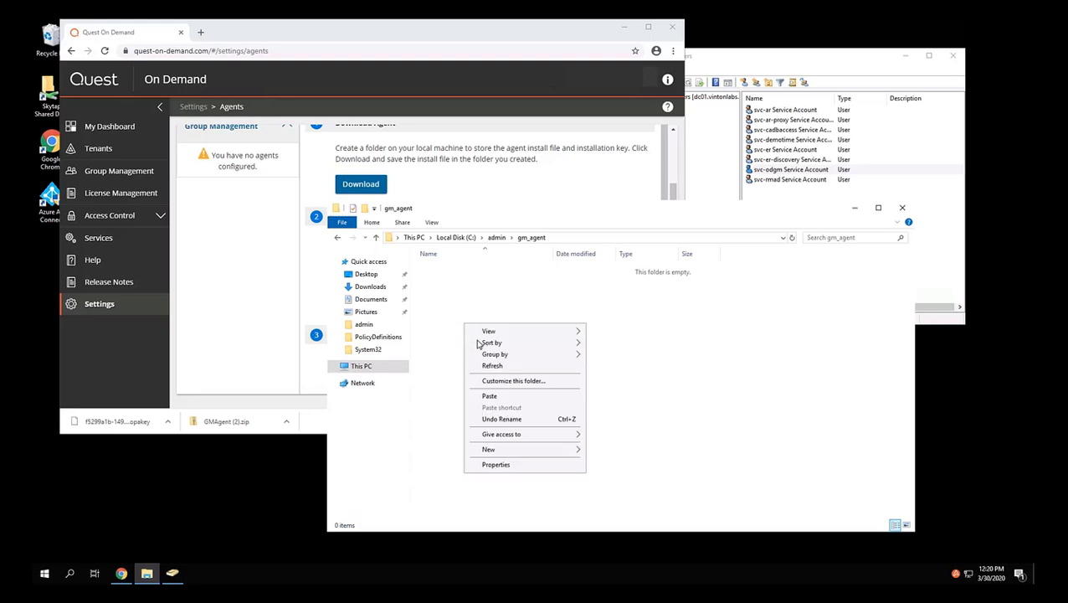
{"action": "left_click", "coordinate": [494, 397]}
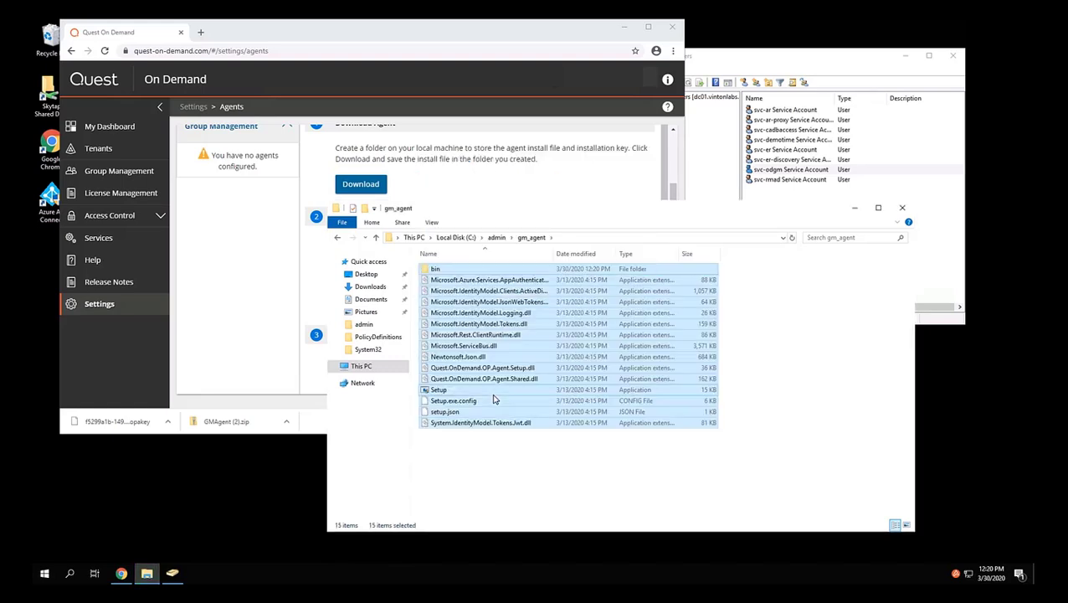
Copy the downloaded installation key file (OPAKEY) from Downloads into the gm_agent folder.
{"action": "left_click", "coordinate": [363, 288]}
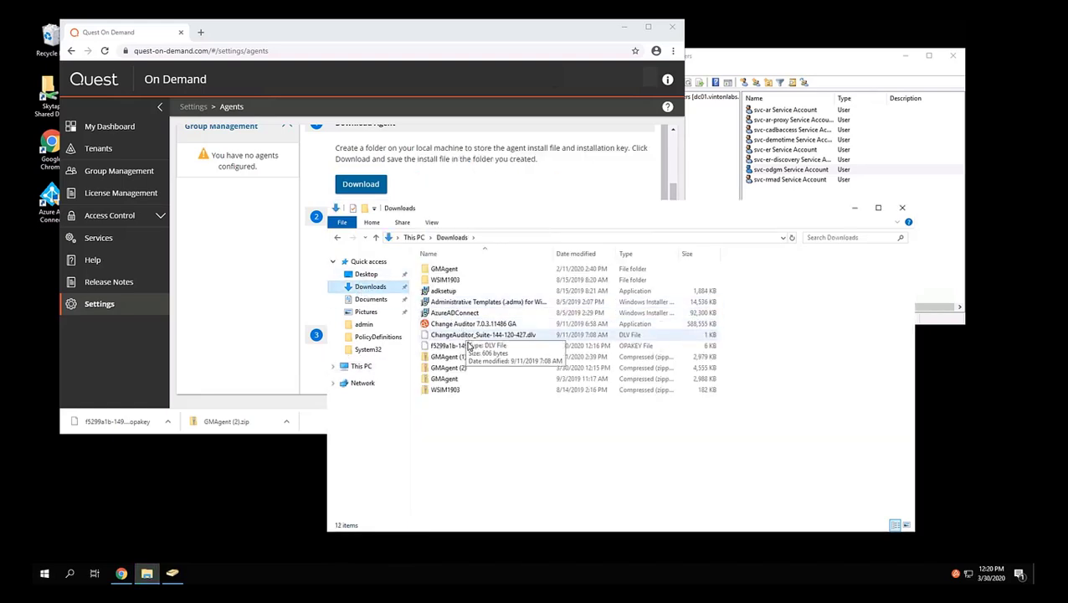
{"action": "left_click", "coordinate": [469, 347]}
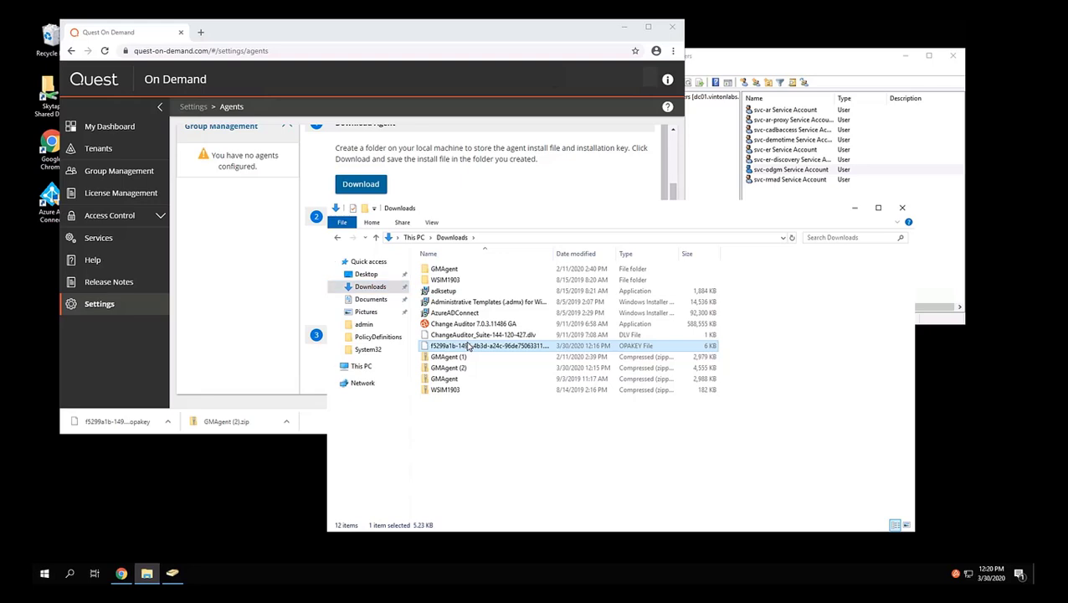
{"action": "key", "text": "alt+Left"}
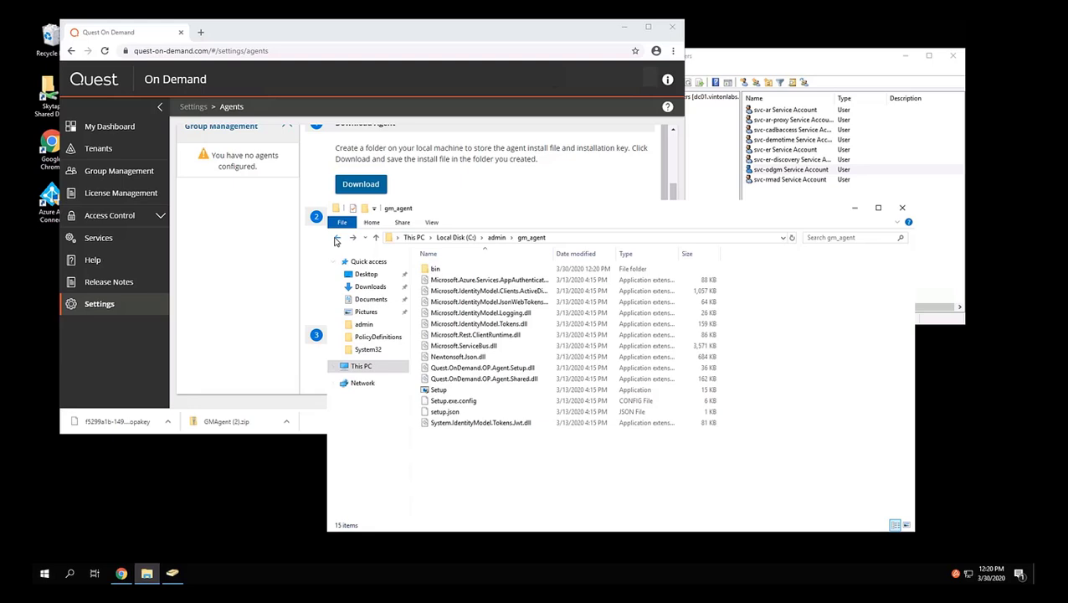
{"action": "right_click", "coordinate": [458, 449]}
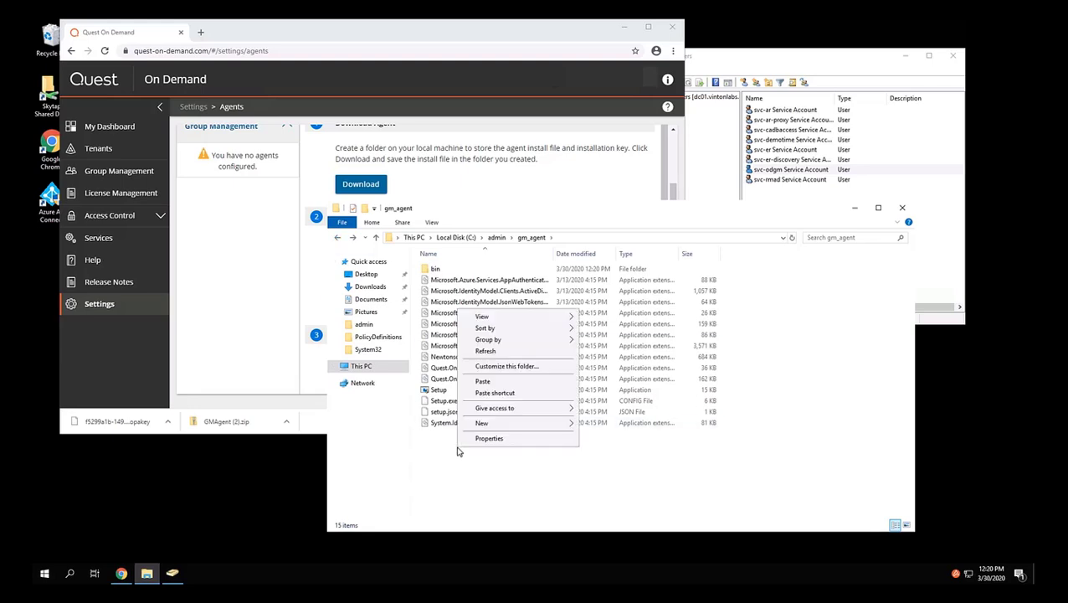
{"action": "left_click", "coordinate": [484, 381]}
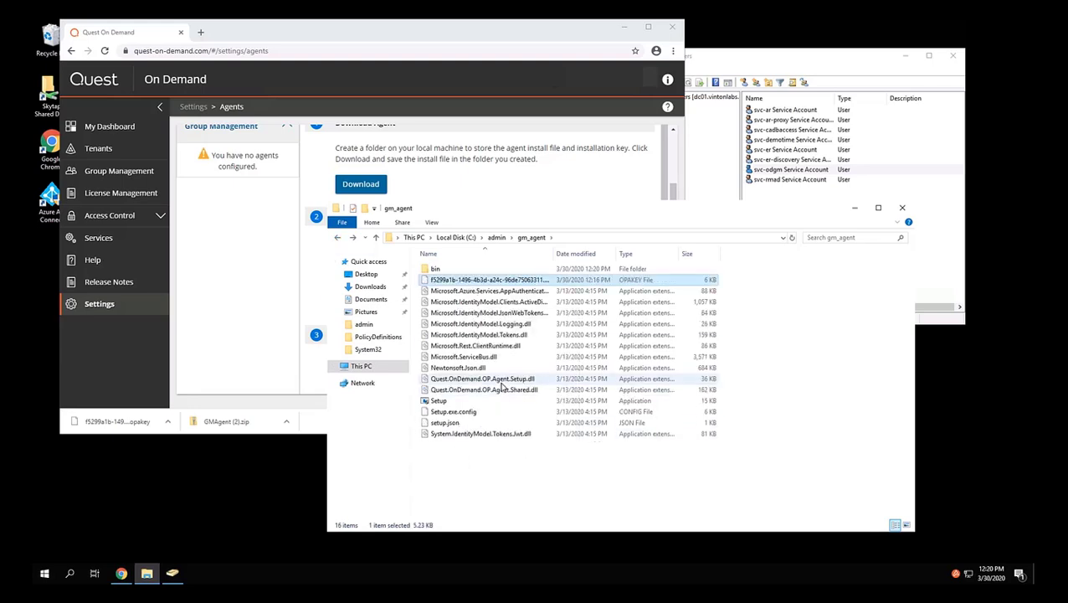
{"action": "left_click", "coordinate": [498, 486]}
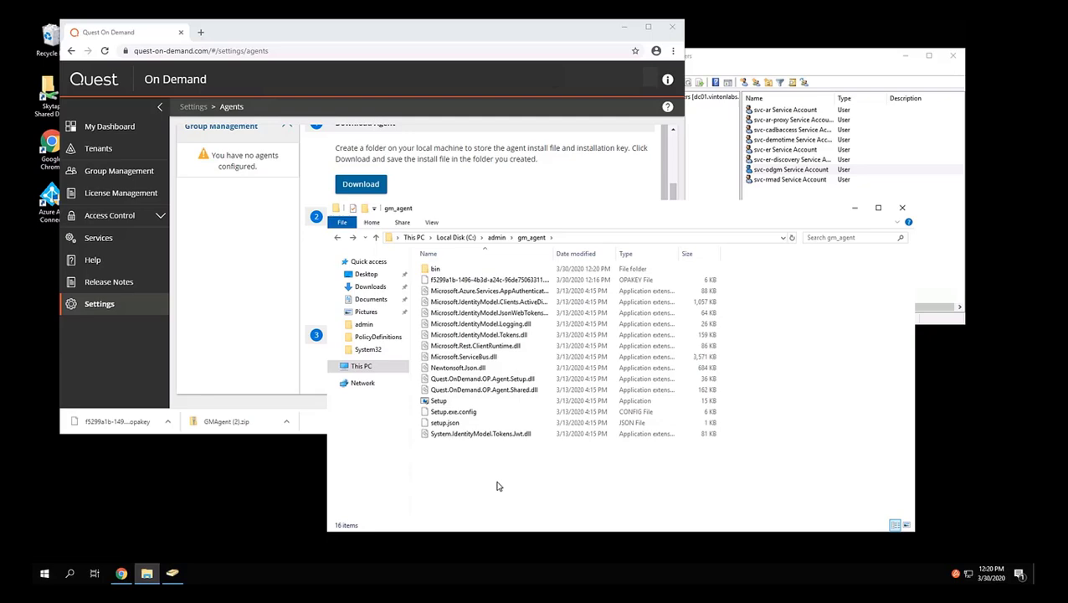
Run Setup from the gm_agent folder with elevated rights, answer y to install the on-premises agent, and close the installer.
{"action": "double_click", "coordinate": [438, 400]}
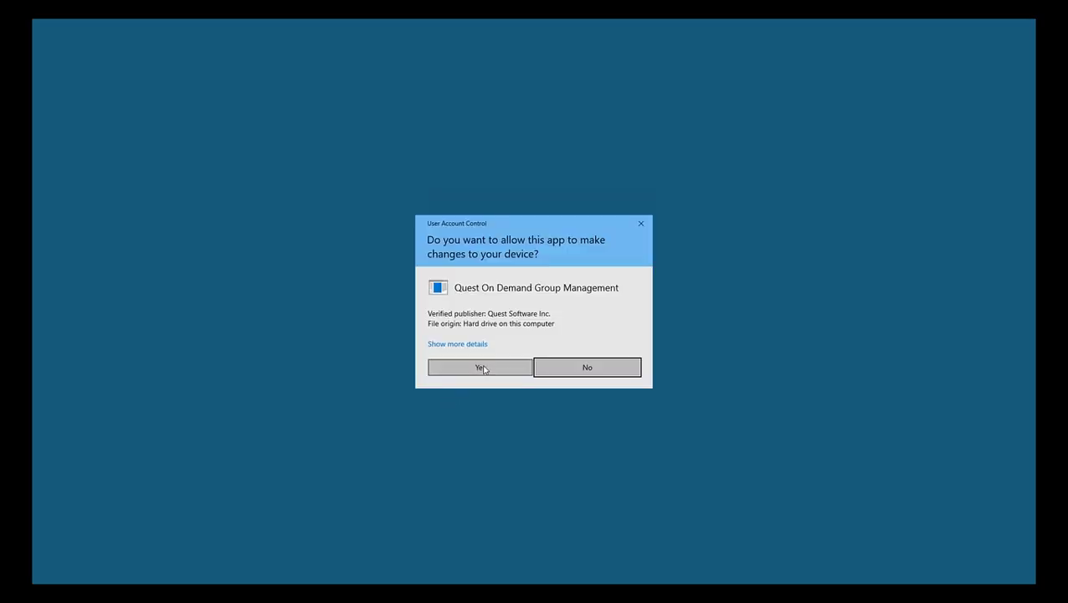
{"action": "left_click", "coordinate": [483, 367]}
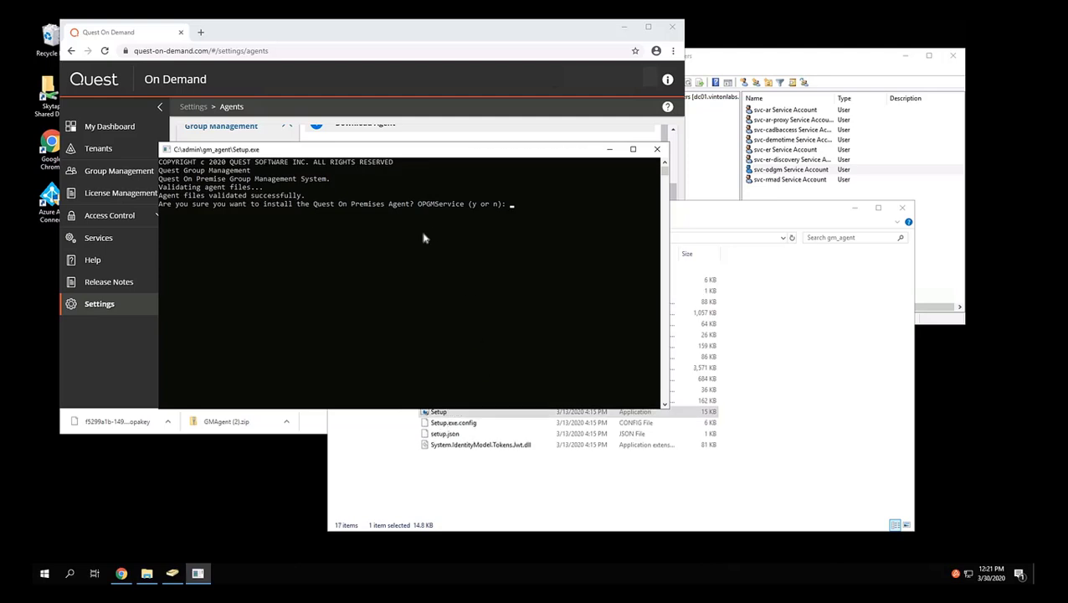
{"action": "type", "text": "y"}
{"action": "key", "text": "Return"}
{"action": "key", "text": "Return"}
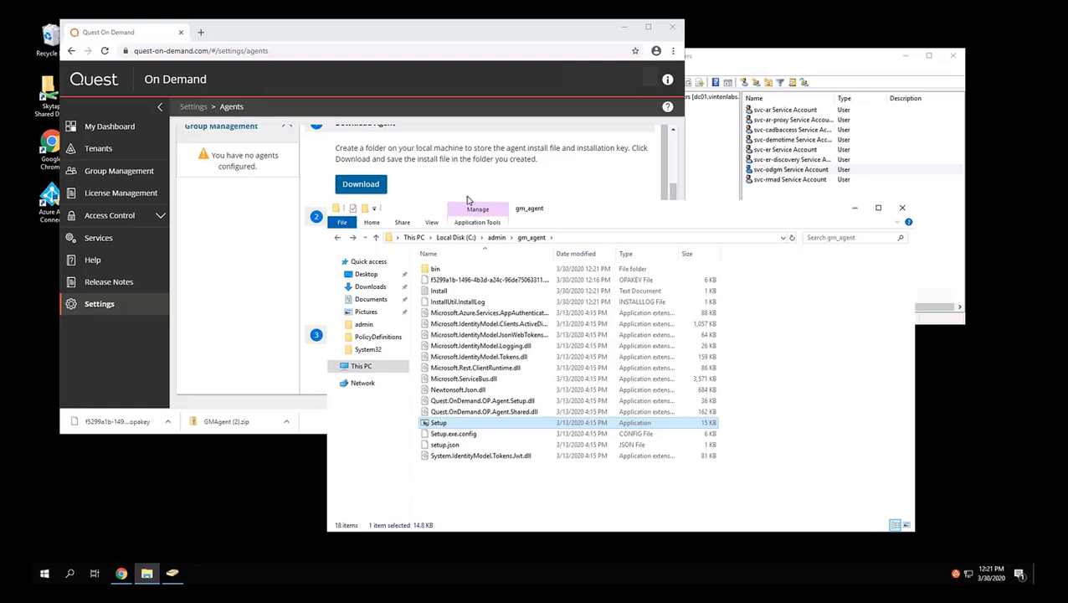
Back in the Quest On Demand browser window, refresh the agent list and open the APP01 agent's information down to its Domains section.
{"action": "left_click", "coordinate": [424, 37]}
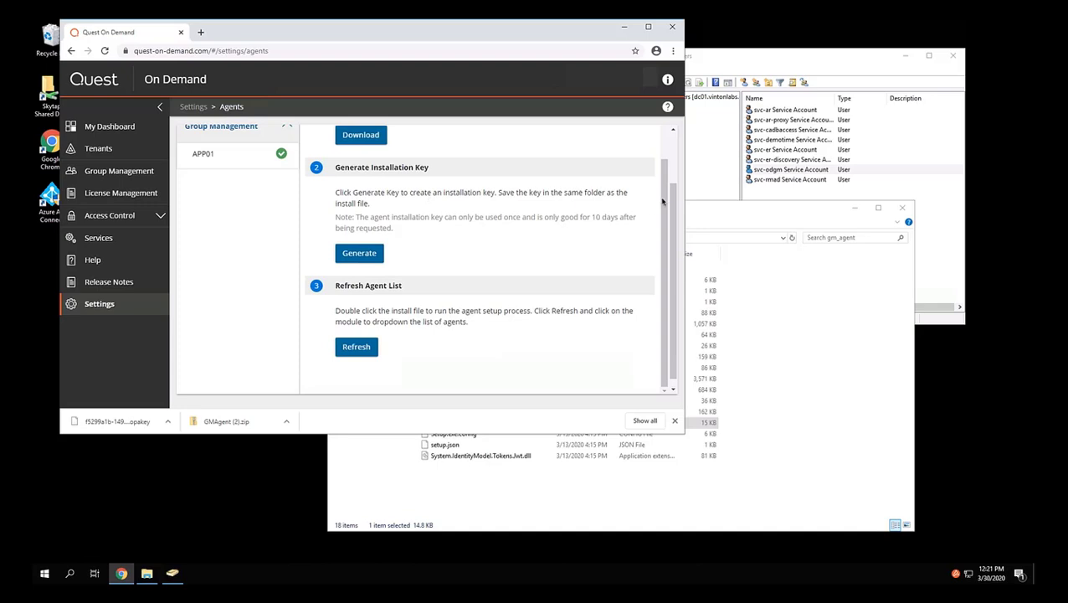
{"action": "left_click_drag", "start_coordinate": [665, 201], "coordinate": [679, 132]}
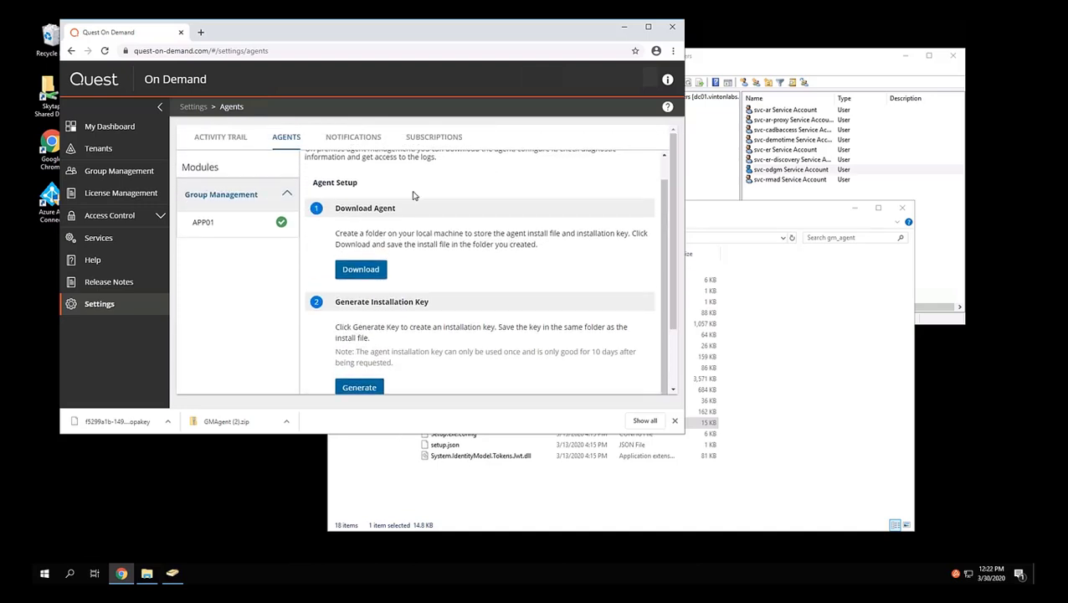
{"action": "left_click", "coordinate": [204, 225]}
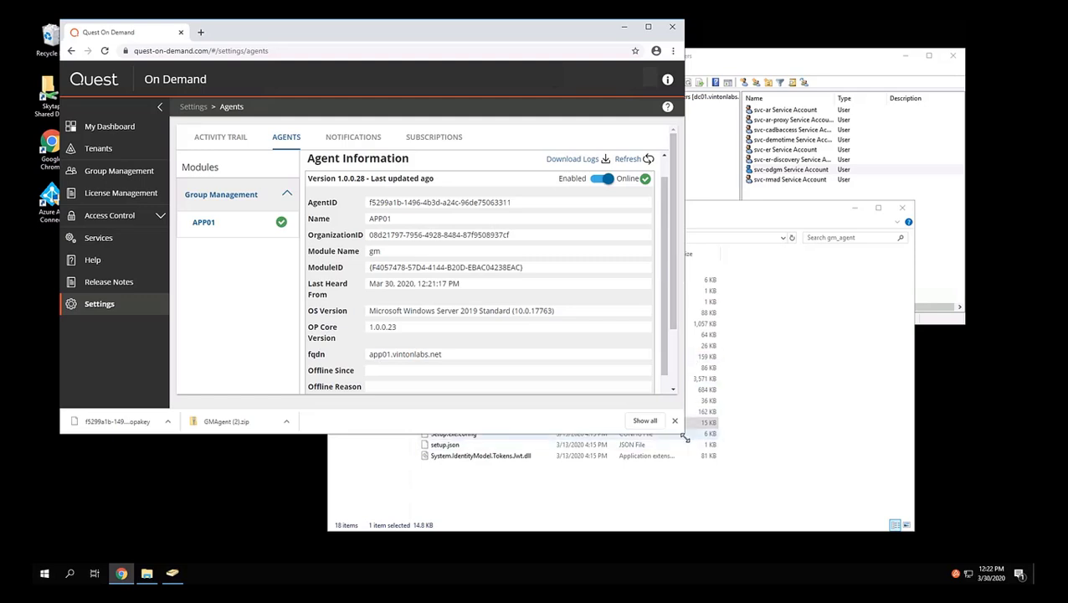
{"action": "left_click_drag", "start_coordinate": [684, 435], "coordinate": [700, 505]}
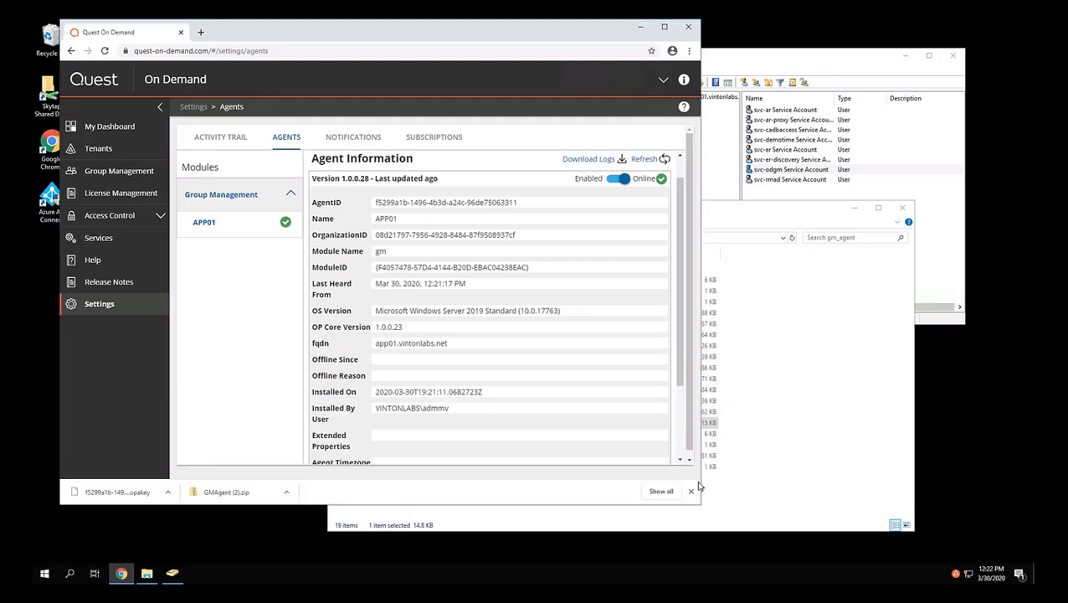
{"action": "scroll", "coordinate": [657, 419], "scroll_direction": "down", "scroll_amount": 2}
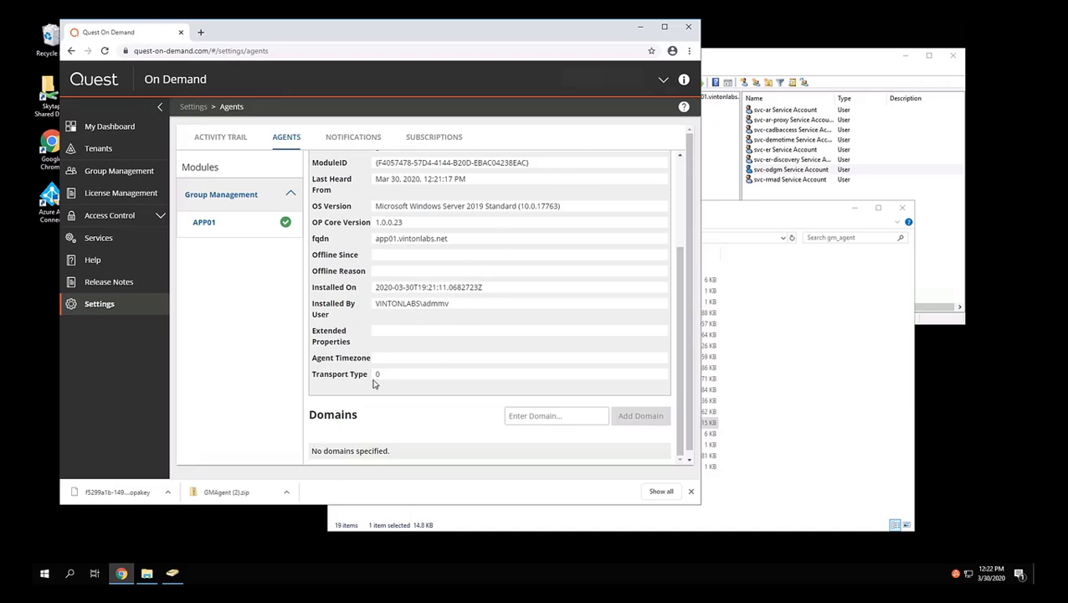
Add the domain vintonlabs.net to the APP01 agent's Domains.
{"action": "left_click", "coordinate": [534, 416]}
{"action": "type", "text": "vinton"}
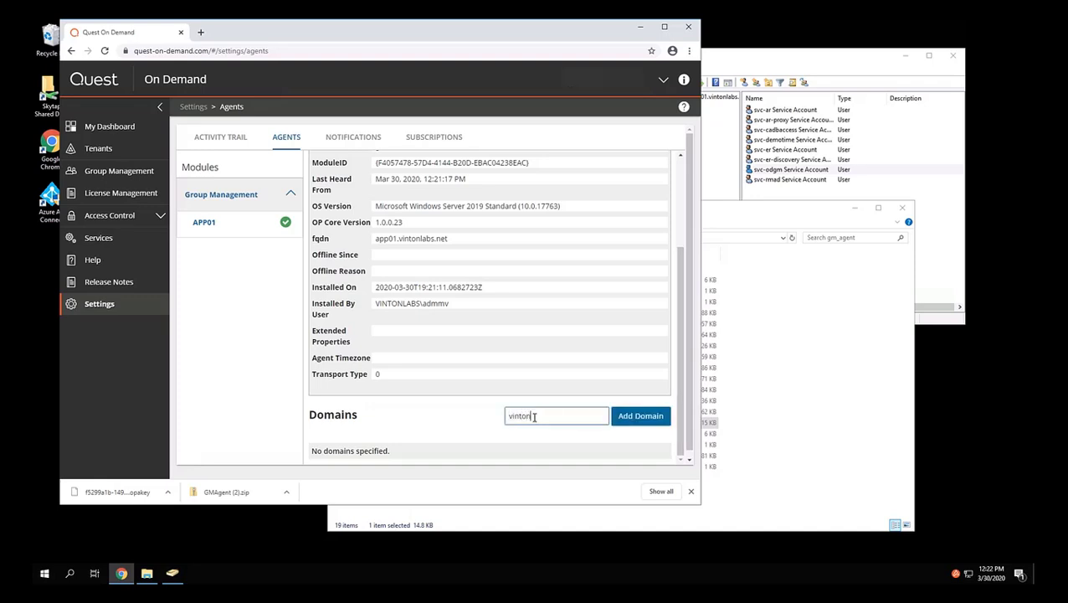
{"action": "type", "text": "labs.net"}
{"action": "left_click", "coordinate": [637, 421]}
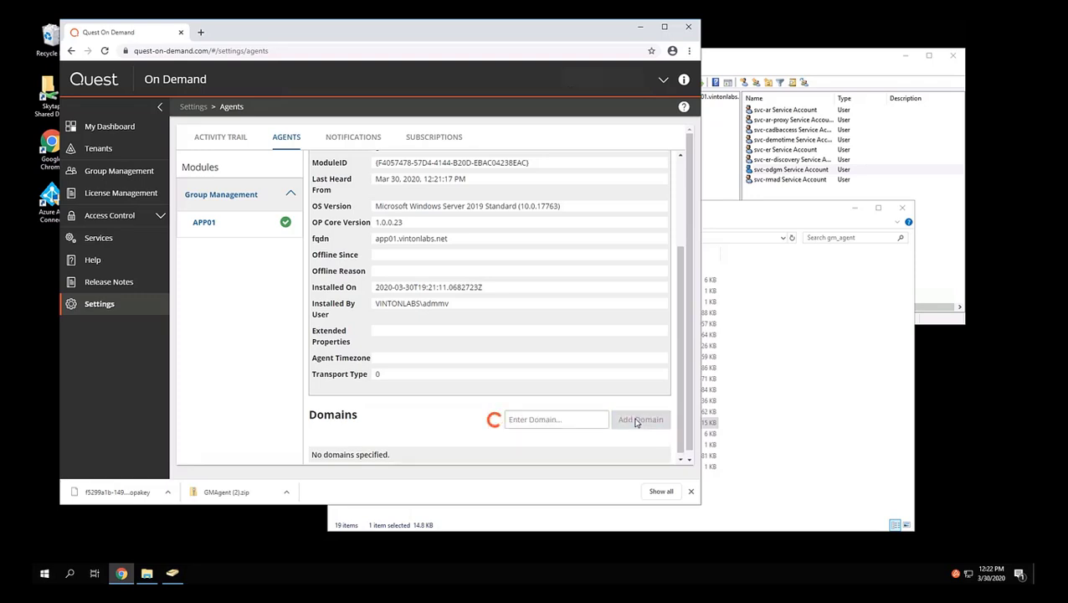
Configure vintonlabs.net's domain authentication with the service account's username and password, leaving the Exchange URL empty, and save the configuration.
{"action": "scroll", "coordinate": [692, 402], "scroll_direction": "down", "scroll_amount": 2}
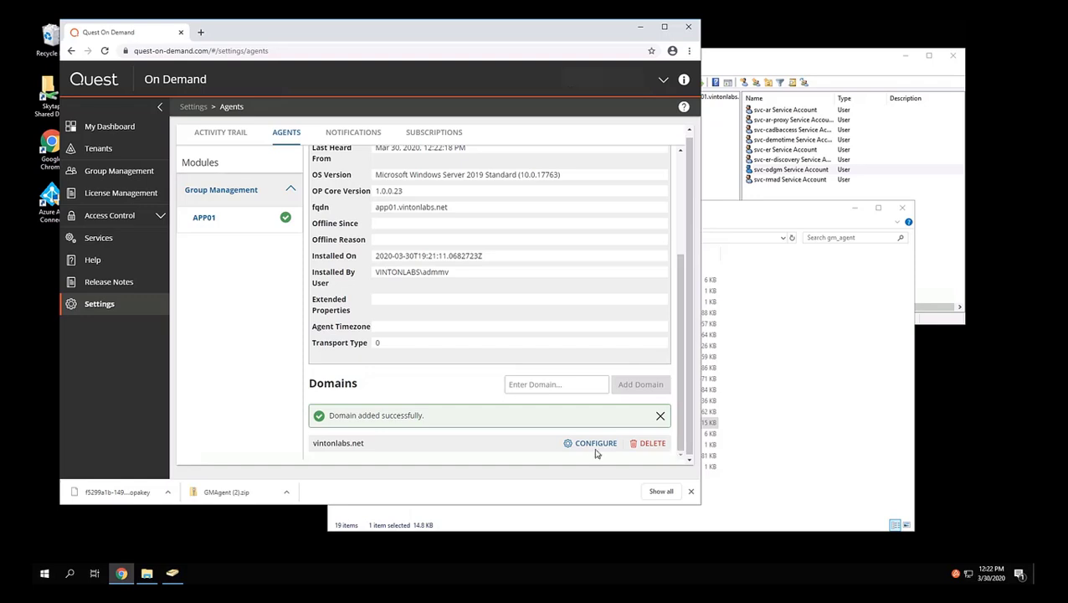
{"action": "left_click", "coordinate": [592, 446]}
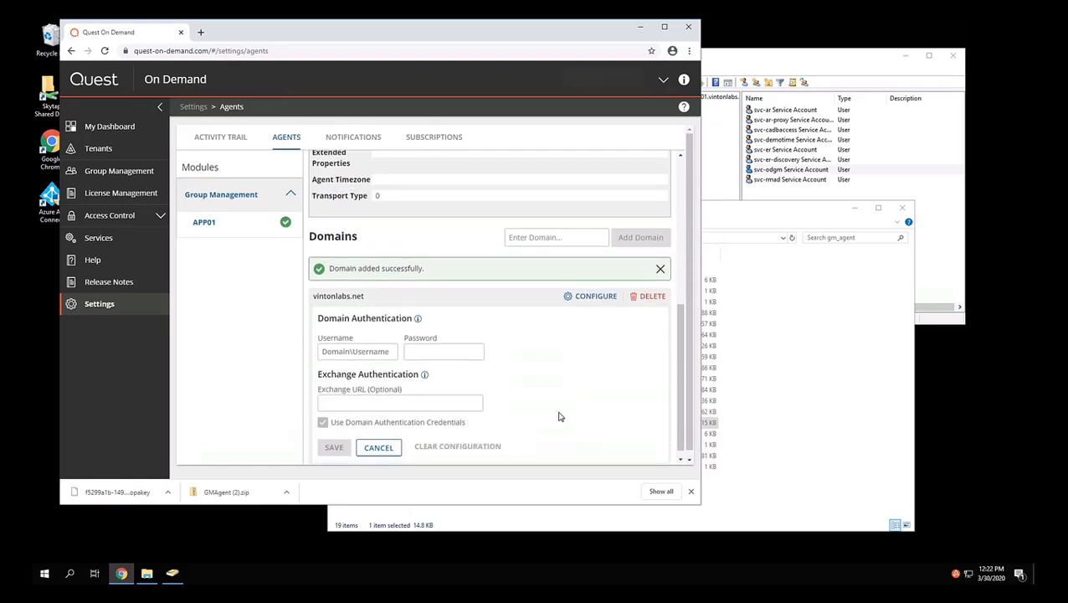
{"action": "left_click", "coordinate": [341, 352]}
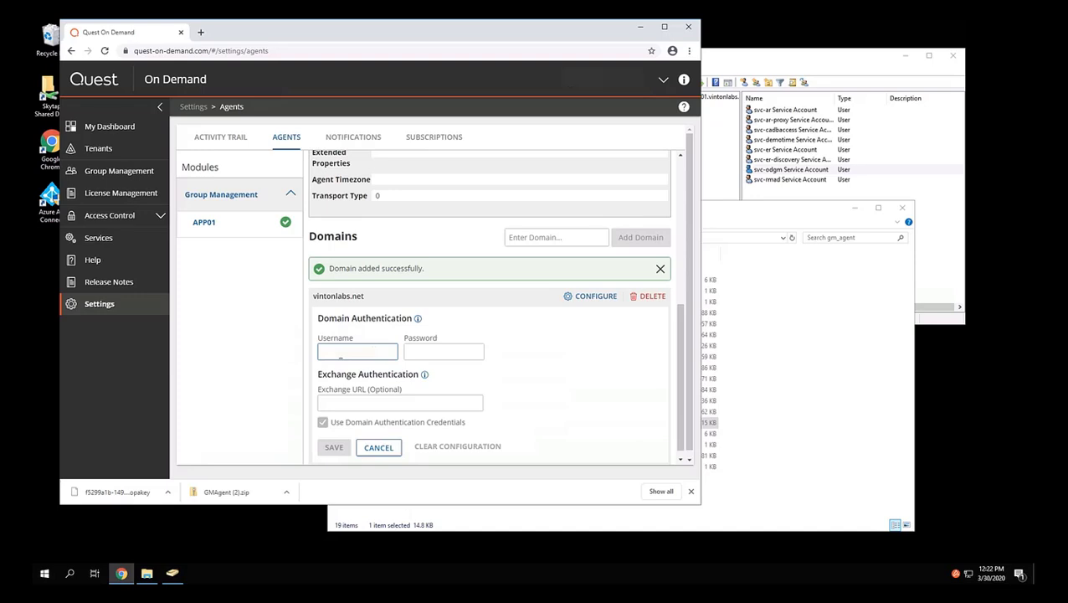
{"action": "type", "text": "t"}
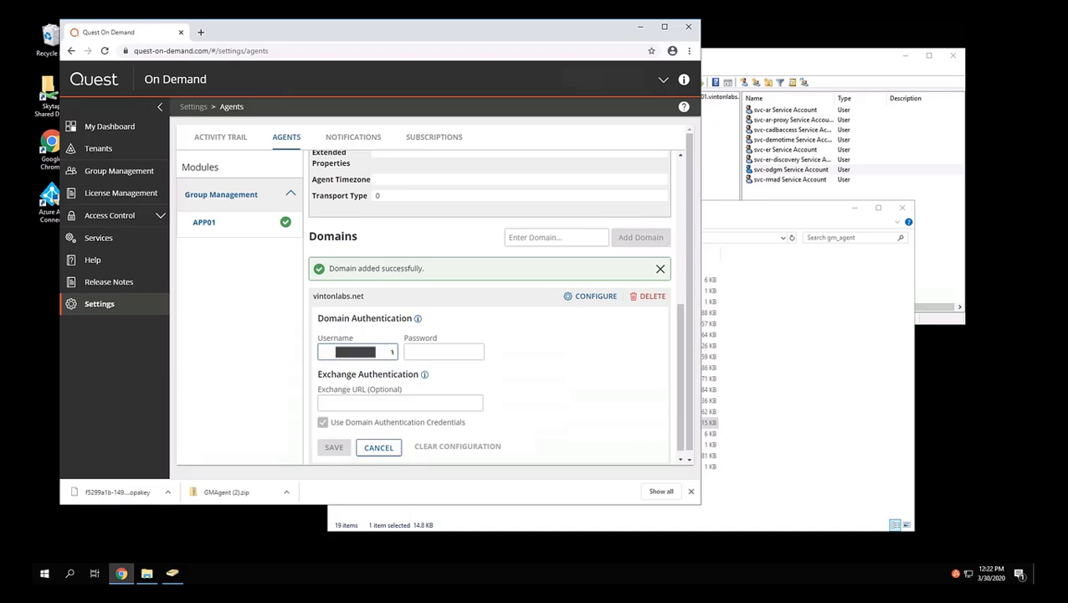
{"action": "left_click", "coordinate": [430, 352]}
{"action": "type", "text": "•••••••"}
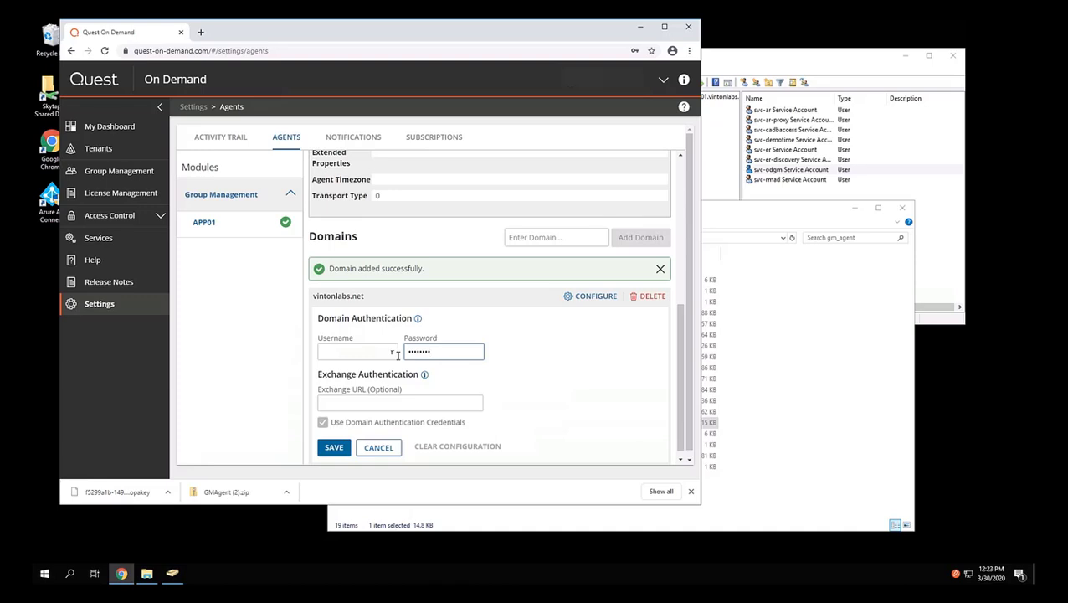
{"action": "left_click", "coordinate": [332, 449]}
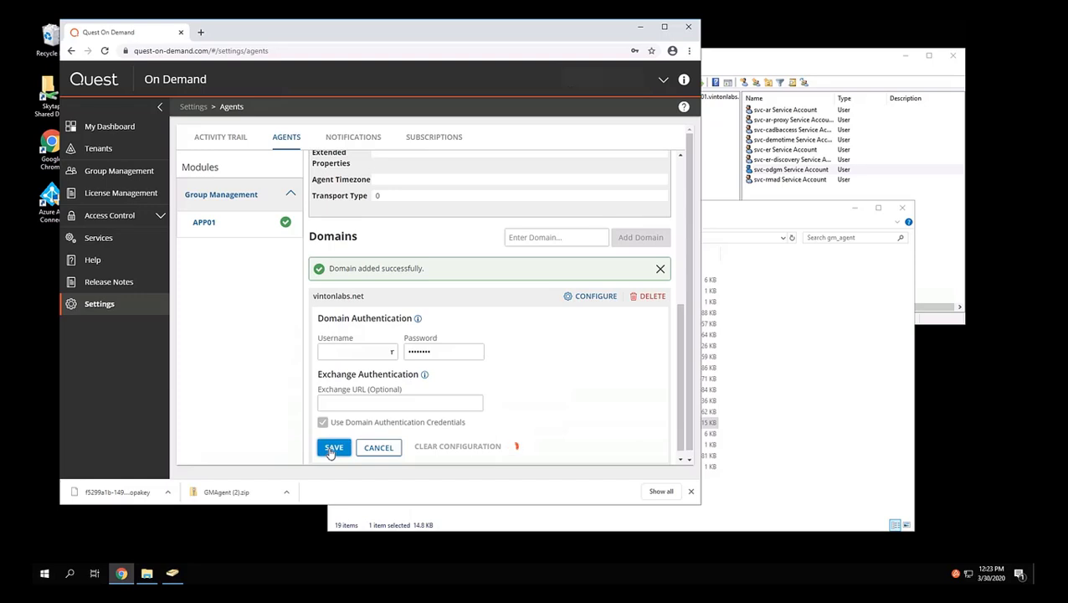